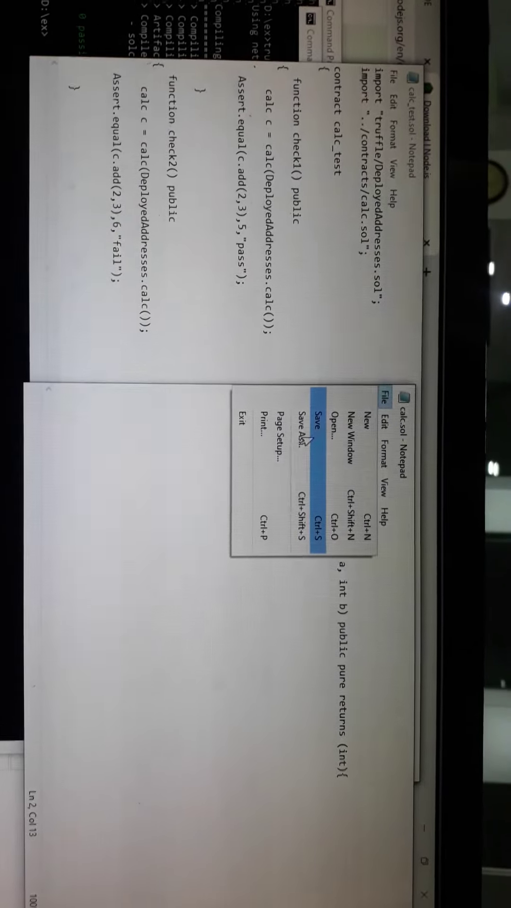
- Start saving the test contract as calc_test.sol in D:\ex\test
left_click(304, 434)
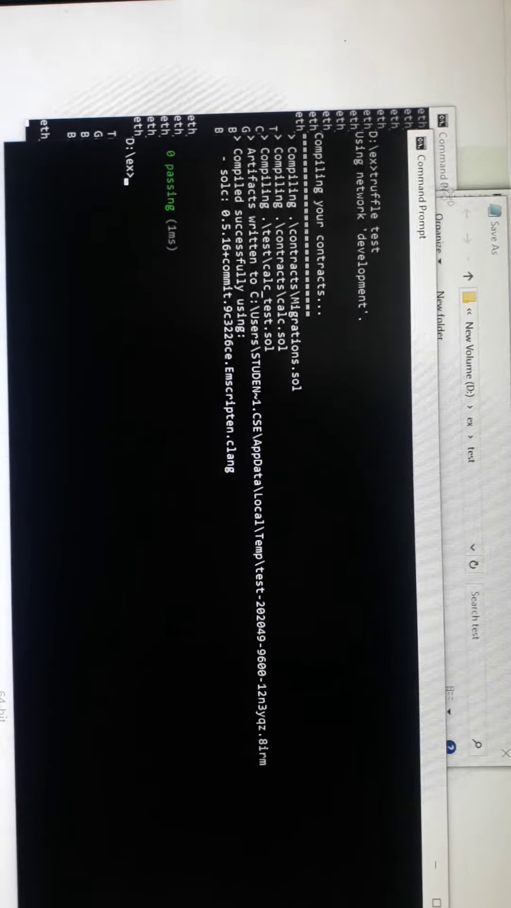
- Bring the ganache-cli and truffle terminal windows to the front
left_click(465, 284)
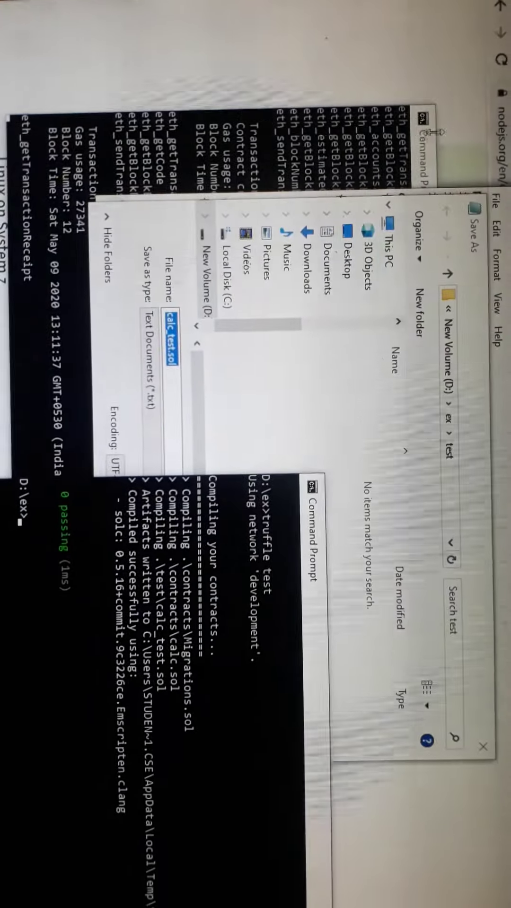
left_click(382, 89)
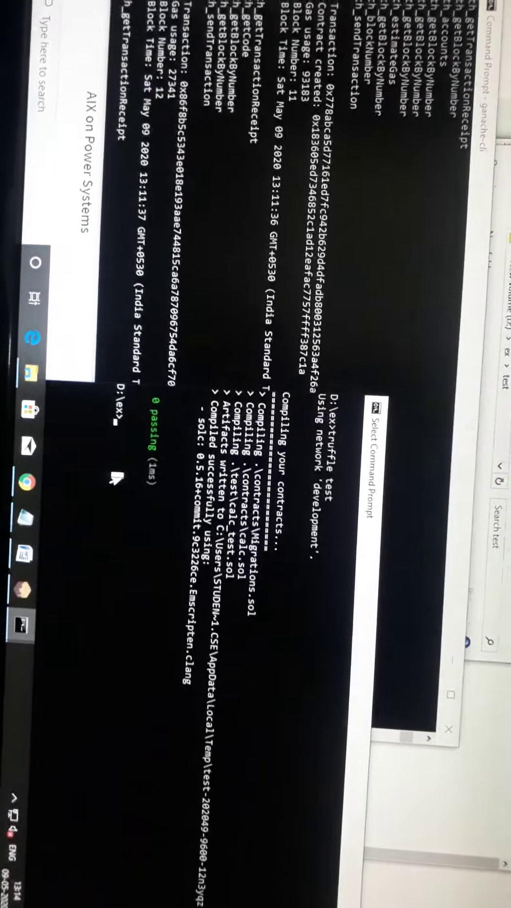
type("truffle te")
- Replace the partial test command with truffle compile and run it
key("BackSpace")
key("BackSpace")
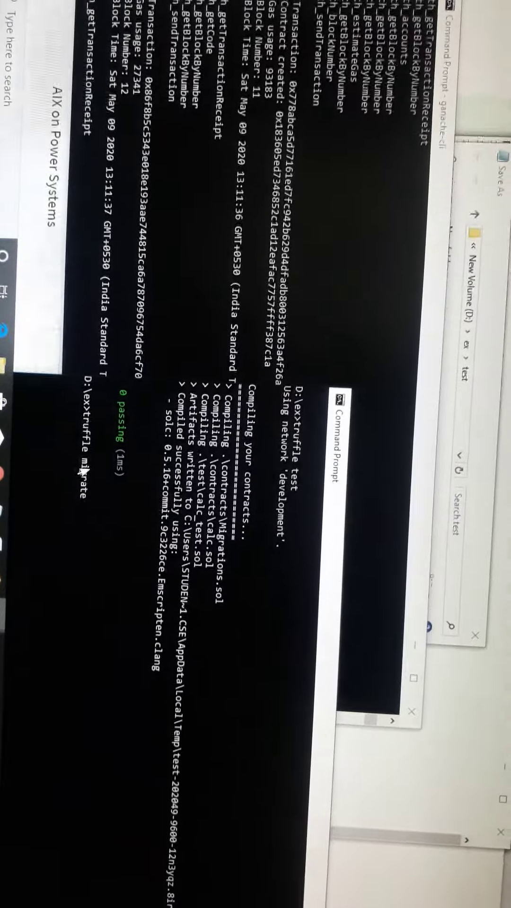
type("compile")
key("Return")
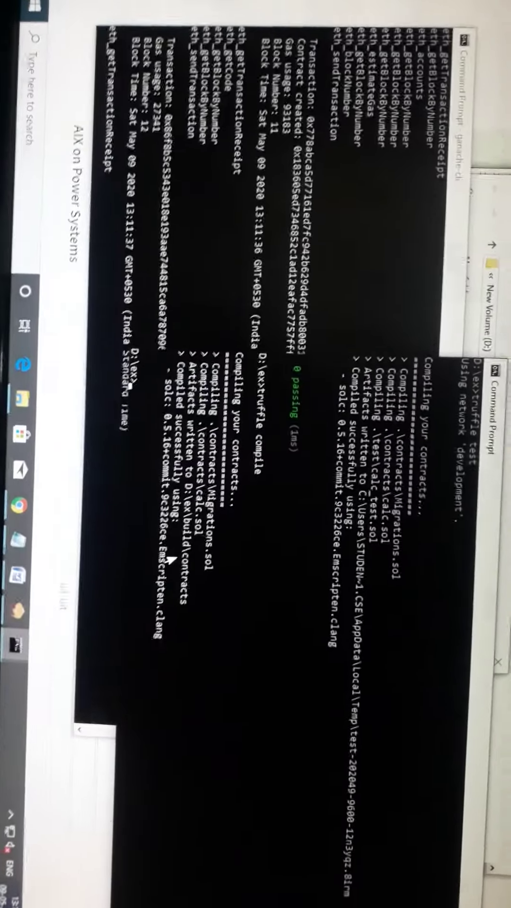
type("truffle test\\")
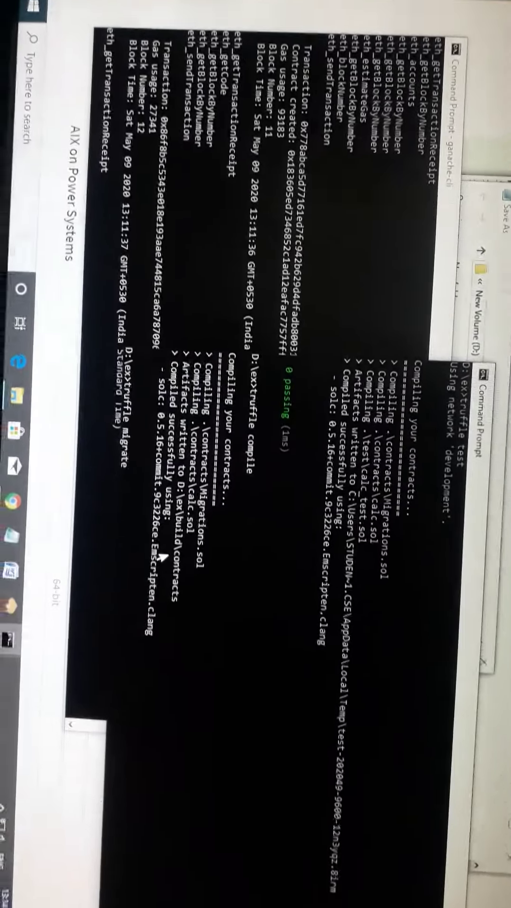
- Correct the mistyped command and run truffle migrate
key("BackSpace")
key("BackSpace")
key("BackSpace")
type("migrate")
key("Return")
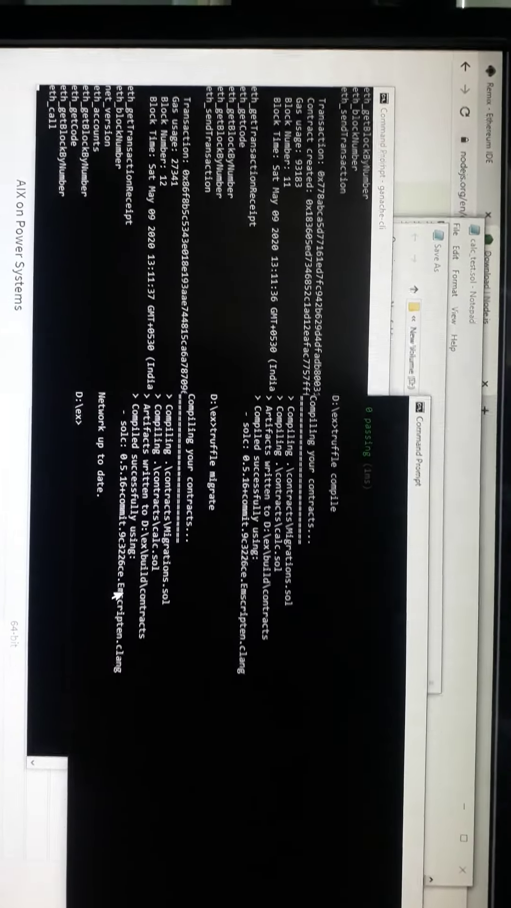
- Recall an earlier truffle command from the prompt history
key("Up")
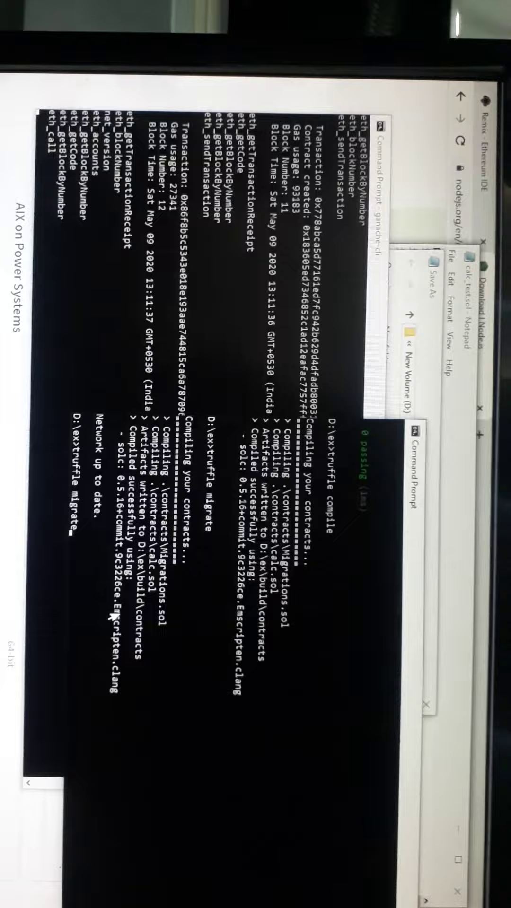